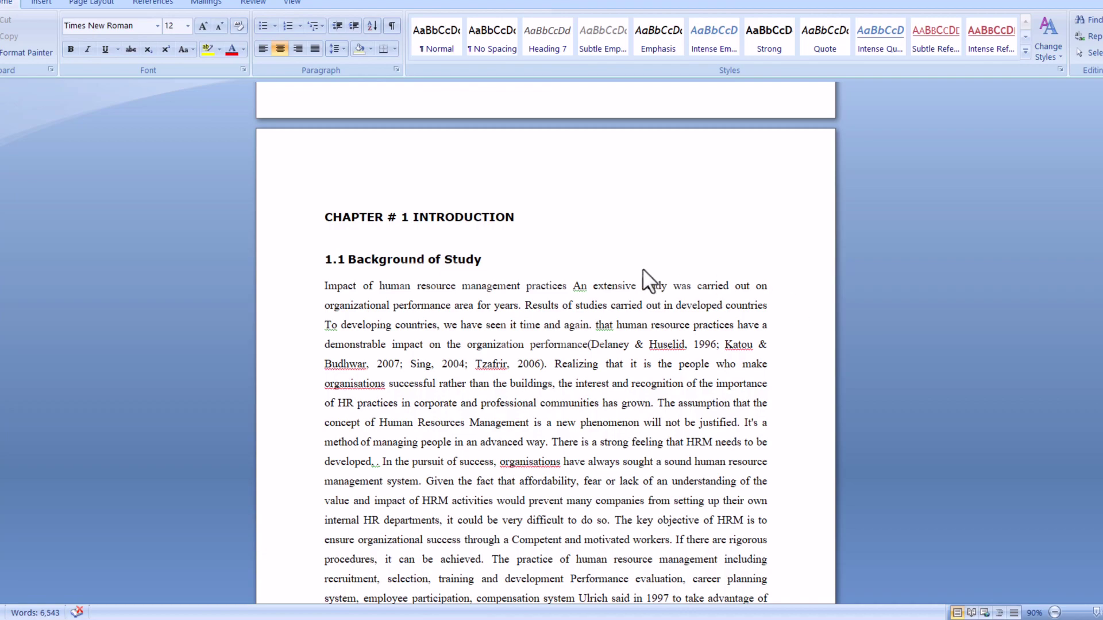
pyautogui.scroll(-2, 449, 227)
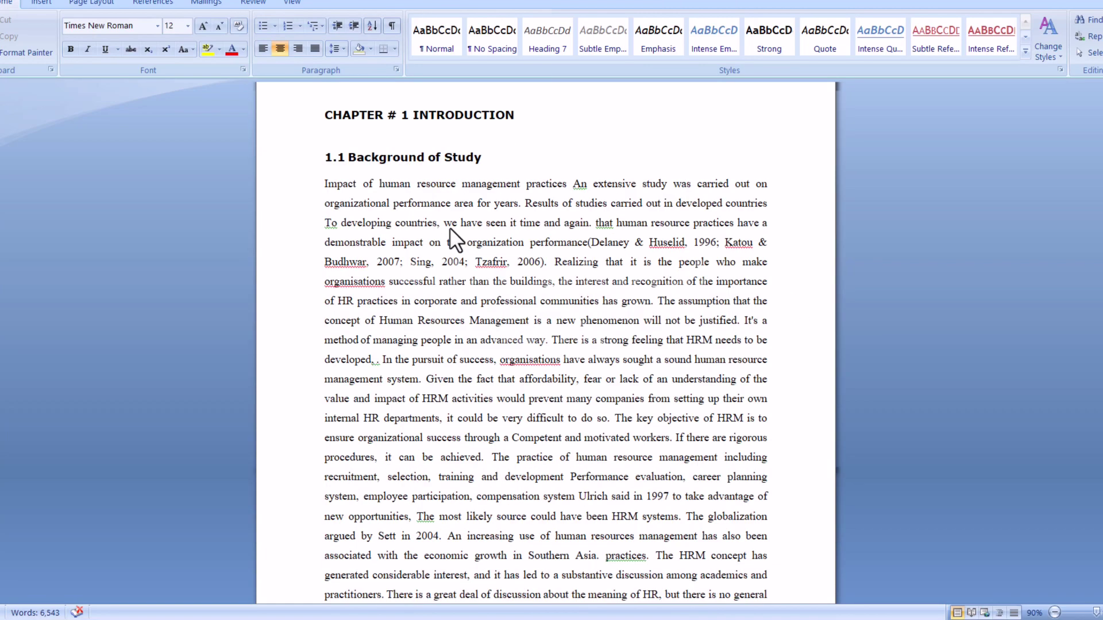
pyautogui.scroll(-3, 449, 226)
pyautogui.scroll(-1, 448, 226)
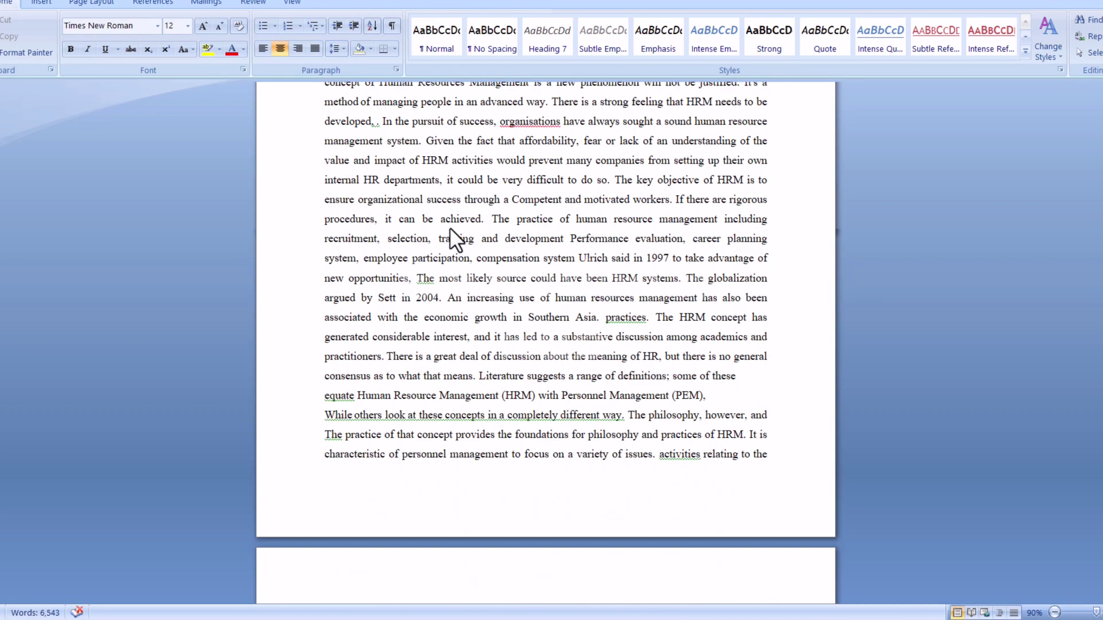
pyautogui.scroll(-3, 448, 227)
pyautogui.scroll(-2, 449, 226)
pyautogui.scroll(-1, 449, 226)
pyautogui.scroll(-3, 449, 227)
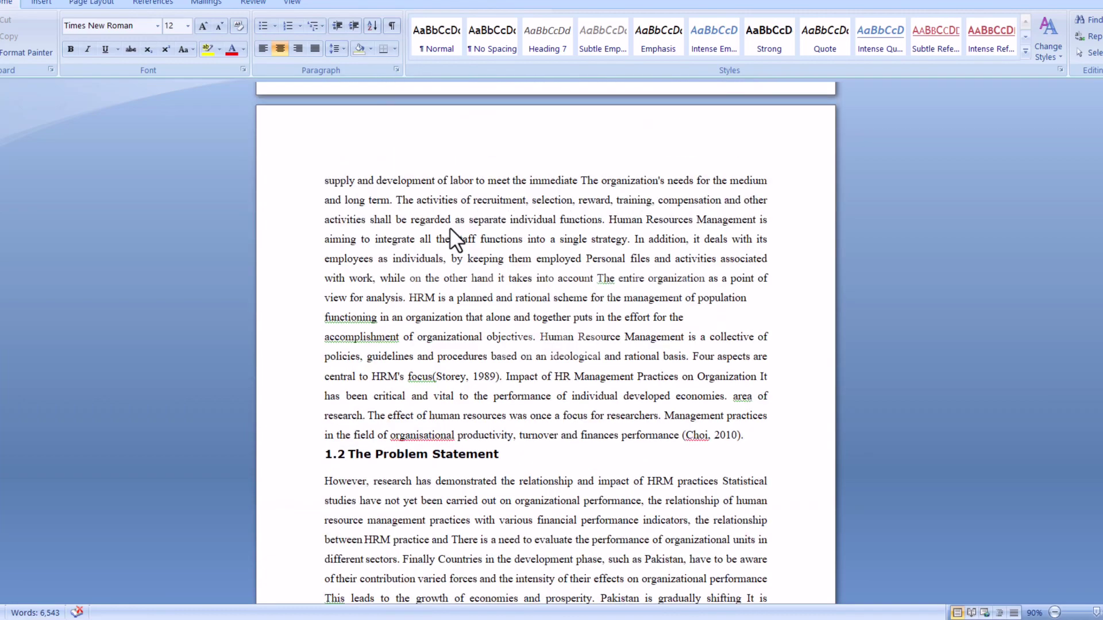
pyautogui.scroll(-2, 449, 227)
pyautogui.scroll(-1, 449, 227)
pyautogui.scroll(-2, 448, 227)
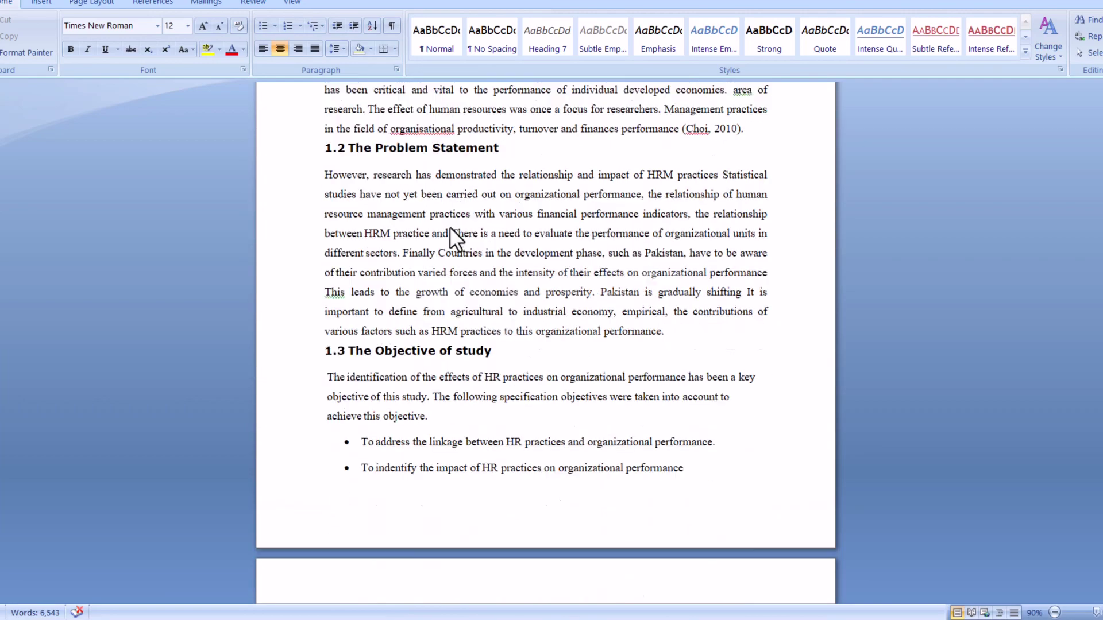
pyautogui.scroll(-2, 448, 227)
pyautogui.scroll(-1, 449, 227)
pyautogui.scroll(-1, 449, 226)
pyautogui.scroll(-2, 448, 226)
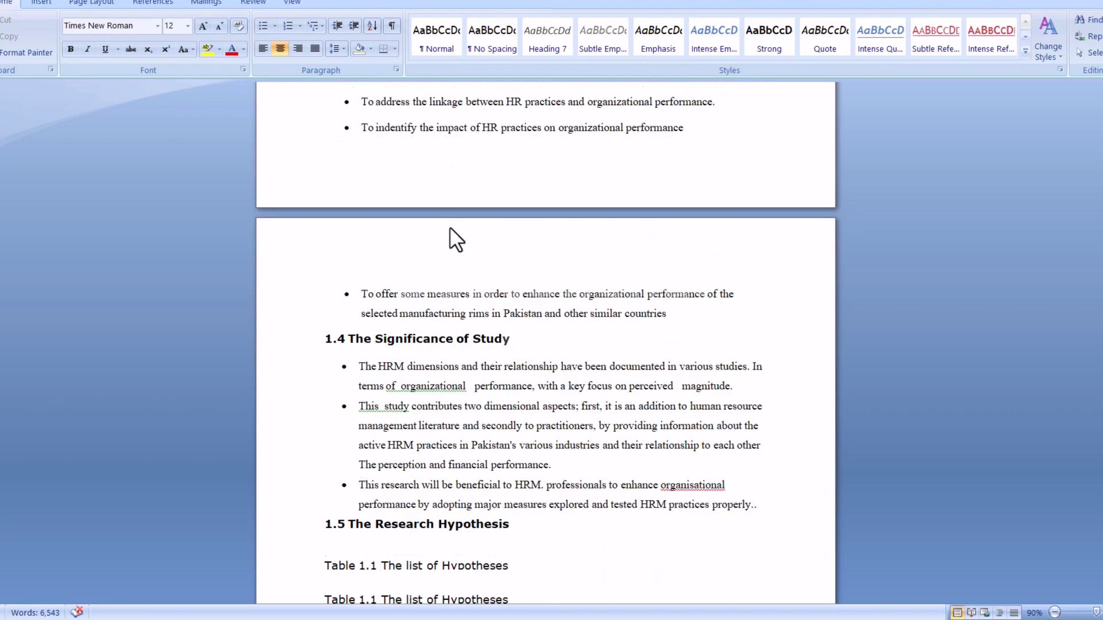
pyautogui.scroll(-1, 448, 227)
pyautogui.scroll(-2, 449, 227)
pyautogui.scroll(-1, 448, 227)
pyautogui.scroll(-2, 449, 227)
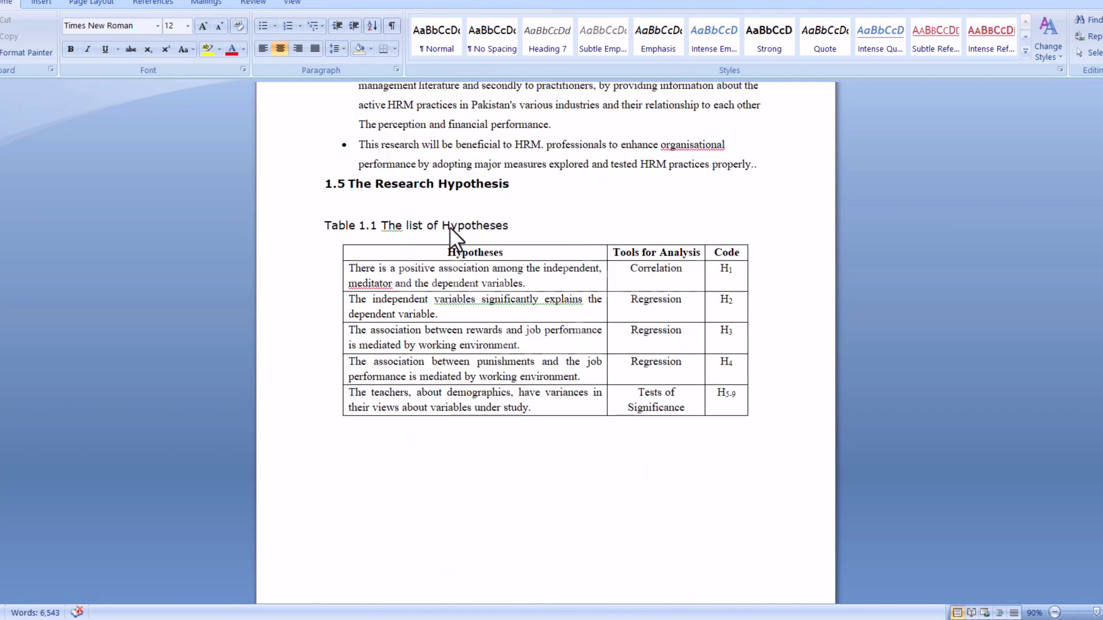
pyautogui.scroll(-2, 449, 227)
pyautogui.scroll(-4, 450, 226)
pyautogui.scroll(-3, 449, 227)
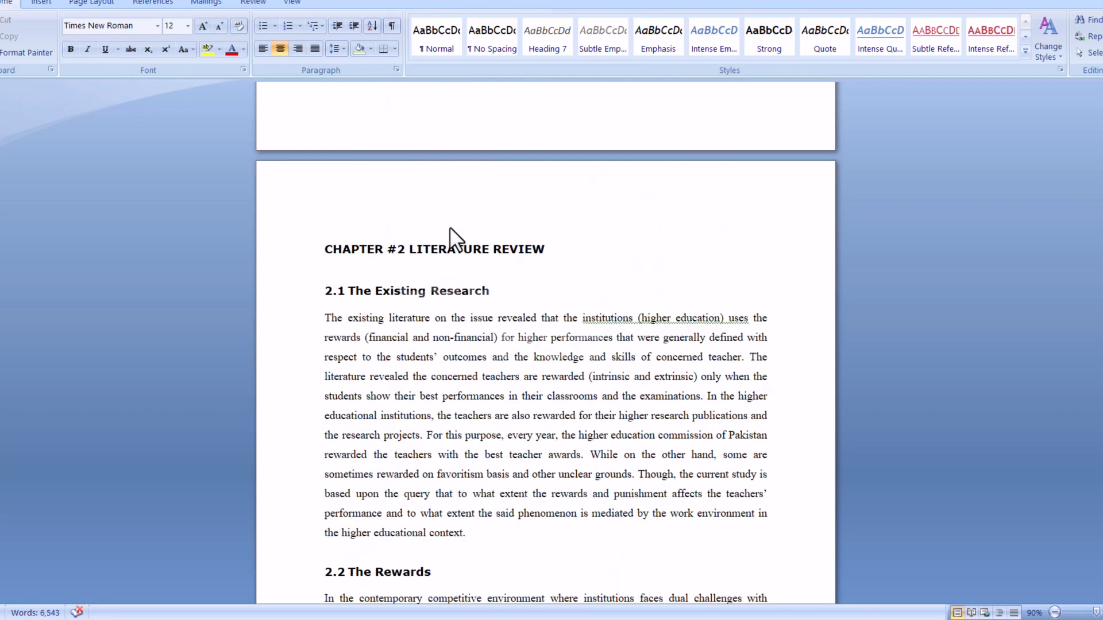
pyautogui.scroll(-2, 449, 227)
pyautogui.scroll(-5, 448, 227)
pyautogui.scroll(-1, 449, 226)
pyautogui.scroll(-4, 450, 227)
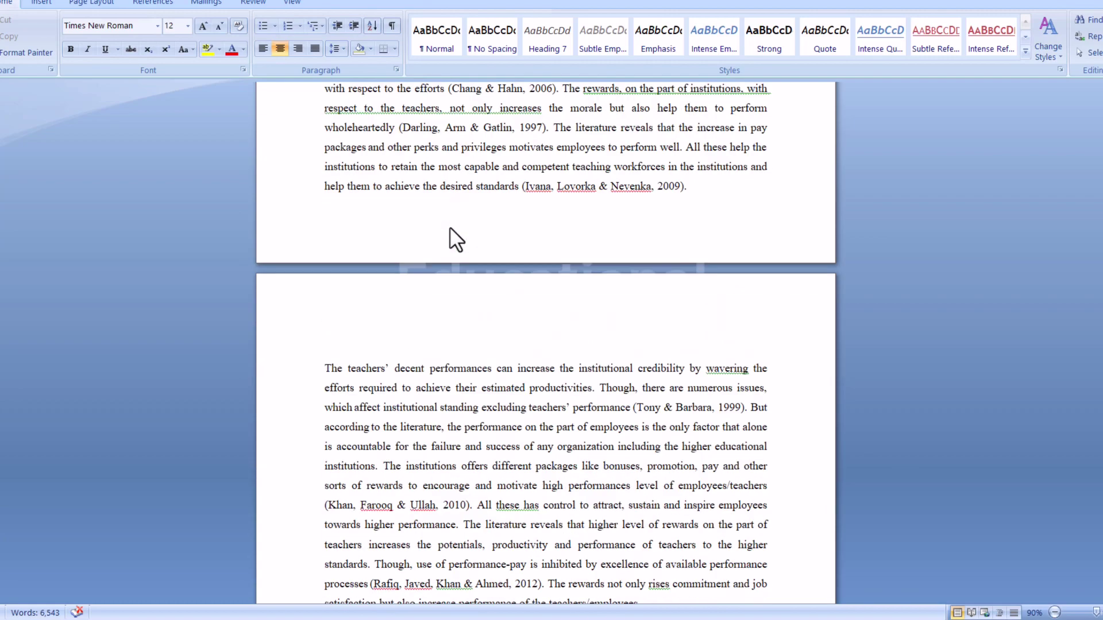
pyautogui.scroll(-4, 448, 227)
pyautogui.scroll(-2, 449, 227)
pyautogui.scroll(-4, 449, 227)
pyautogui.scroll(-4, 449, 226)
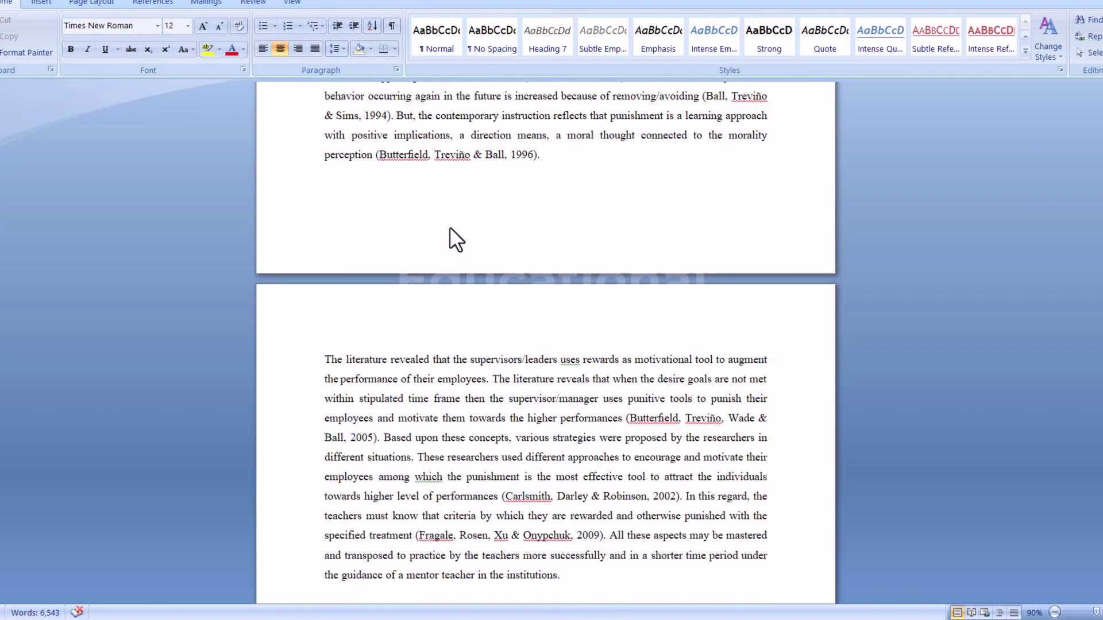
pyautogui.scroll(-3, 450, 227)
pyautogui.scroll(-2, 449, 227)
pyautogui.scroll(-4, 449, 226)
pyautogui.scroll(-2, 449, 227)
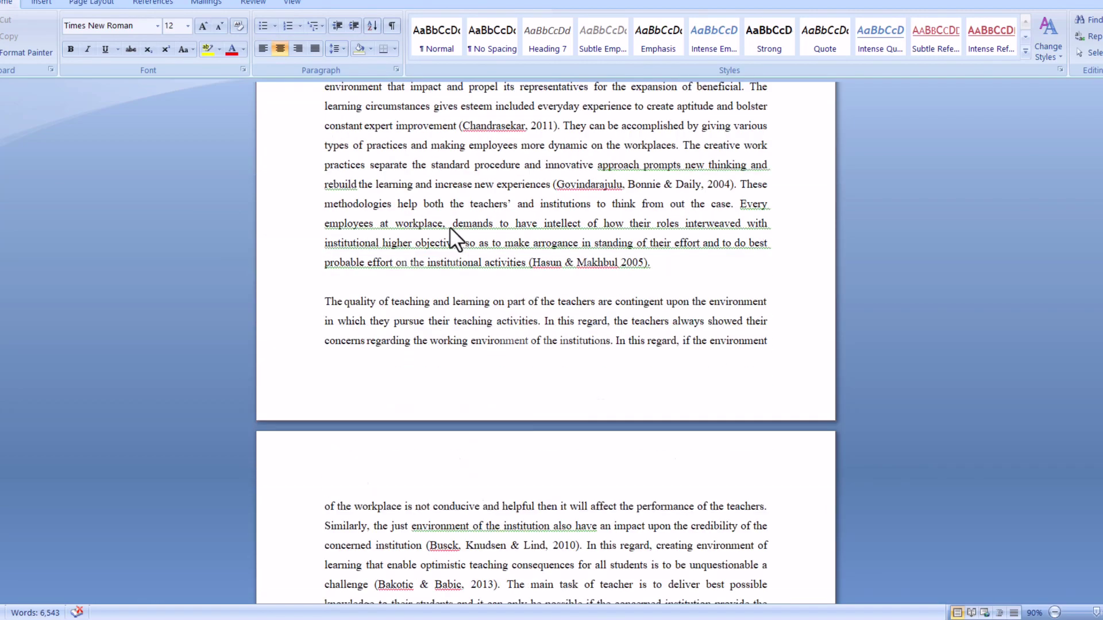
pyautogui.scroll(-3, 450, 227)
pyautogui.scroll(-3, 449, 228)
pyautogui.scroll(-3, 448, 228)
pyautogui.scroll(-4, 449, 228)
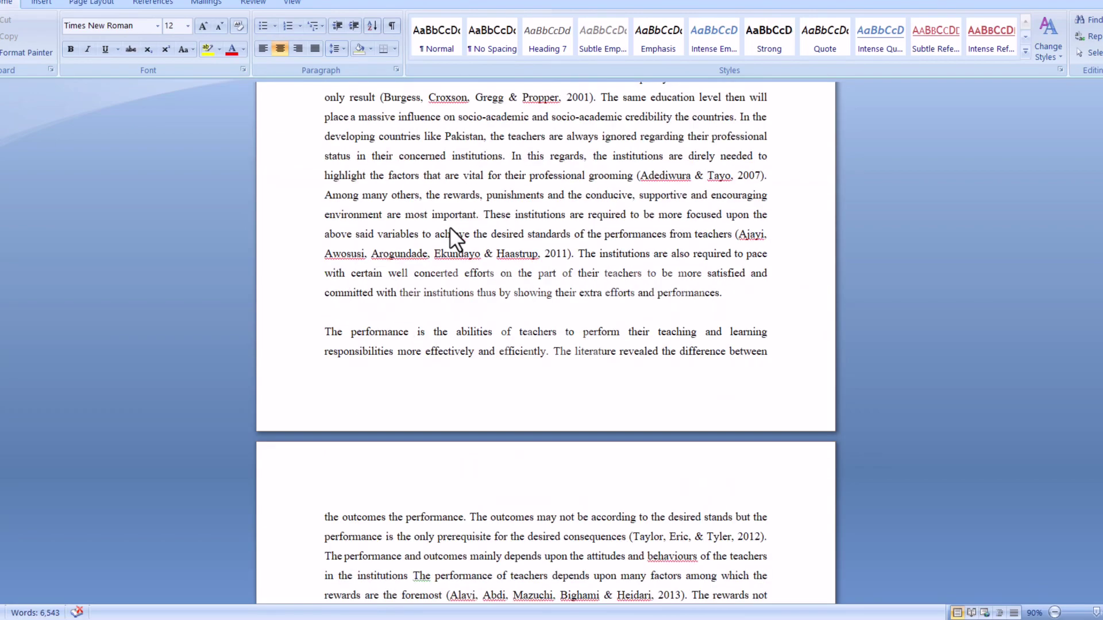
pyautogui.scroll(-4, 449, 229)
pyautogui.scroll(-3, 450, 228)
pyautogui.scroll(-3, 449, 228)
pyautogui.scroll(-5, 449, 229)
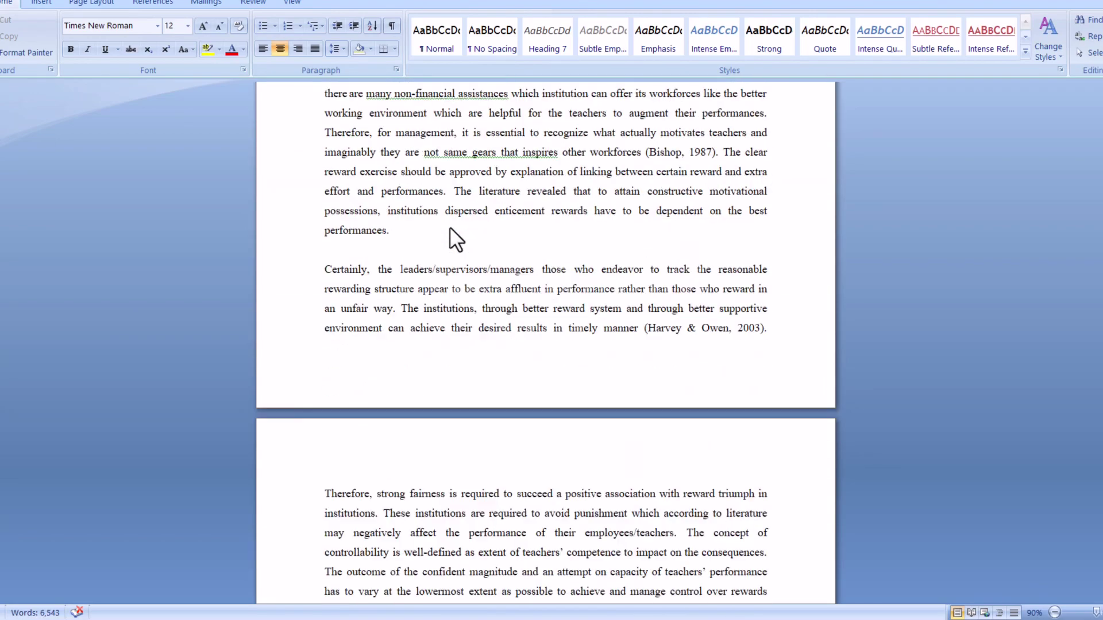
pyautogui.scroll(-4, 449, 228)
pyautogui.scroll(-3, 449, 227)
pyautogui.scroll(-5, 449, 227)
pyautogui.scroll(-5, 448, 228)
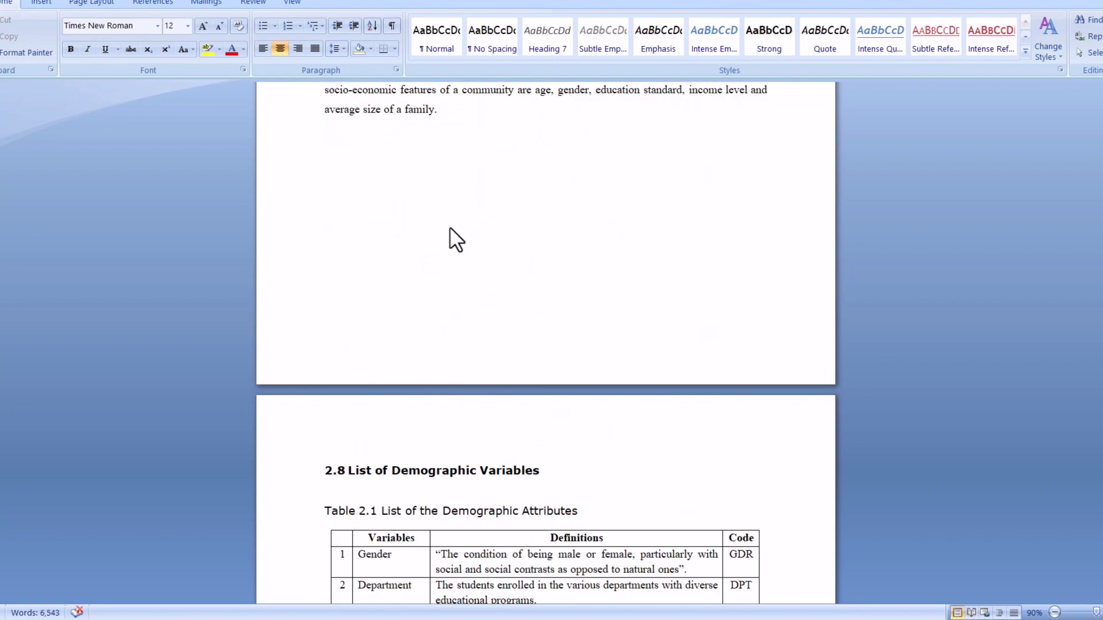
pyautogui.scroll(-2, 449, 228)
pyautogui.scroll(-4, 449, 228)
pyautogui.scroll(-5, 449, 229)
pyautogui.scroll(-3, 450, 229)
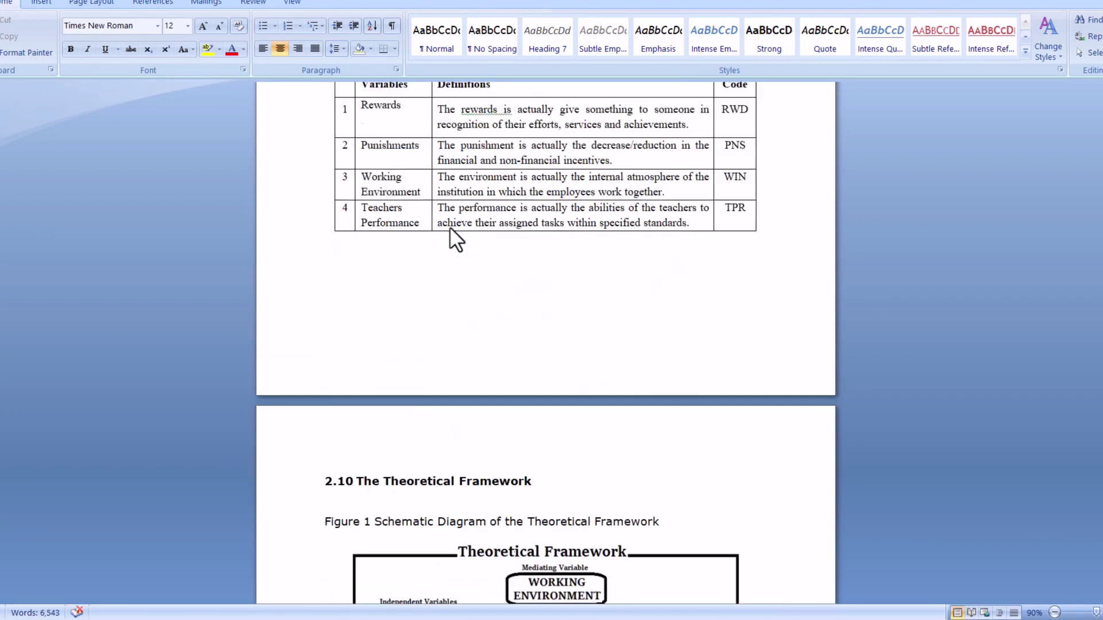
pyautogui.scroll(-3, 449, 228)
pyautogui.scroll(-2, 449, 227)
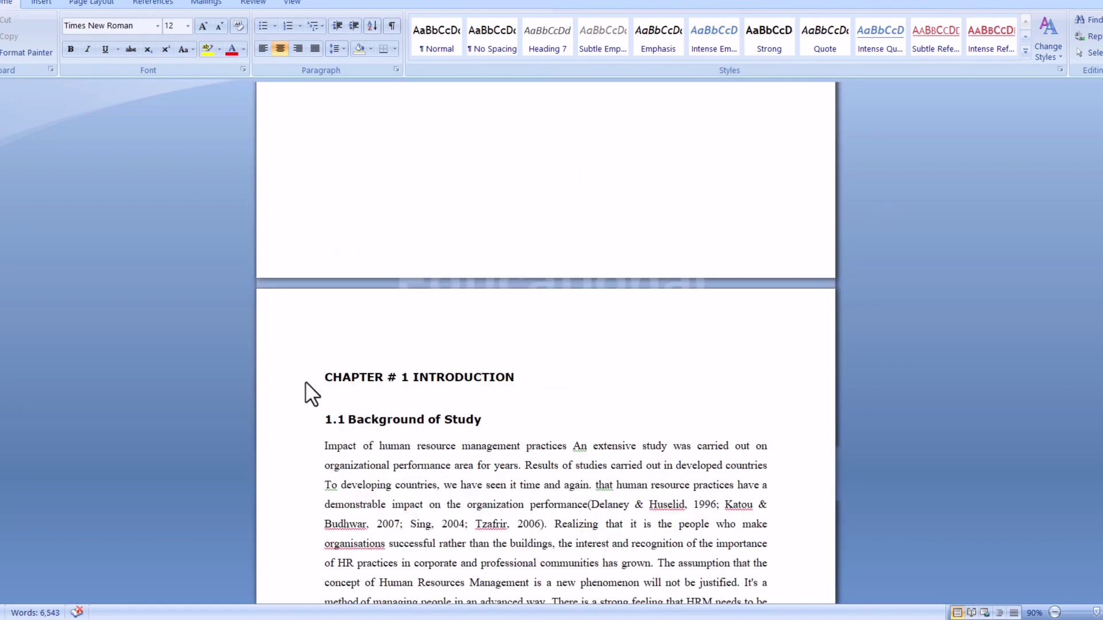
# Step: Select the thesis from CHAPTER # 1 INTRODUCTION through the last reference and copy it
pyautogui.moveTo(575, 554); pyautogui.dragTo(613, 619)
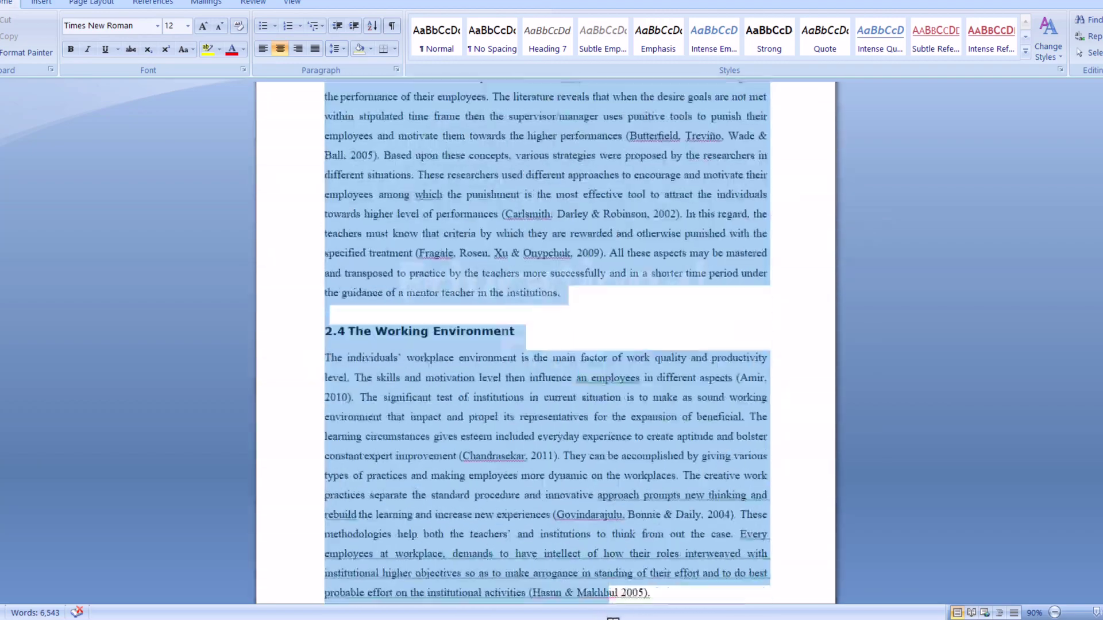
pyautogui.moveTo(613, 619)
pyautogui.mouseDown()
pyautogui.moveTo(613, 563)
pyautogui.moveTo(612, 619)
pyautogui.mouseUp()
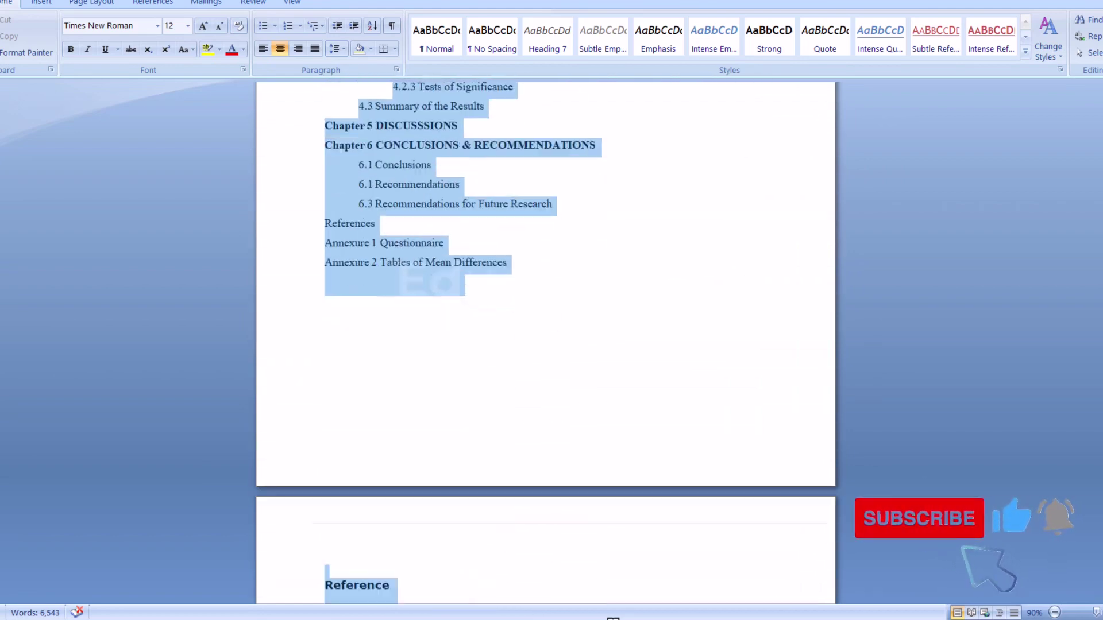
pyautogui.moveTo(613, 619); pyautogui.dragTo(442, 439)
pyautogui.rightClick(406, 212)
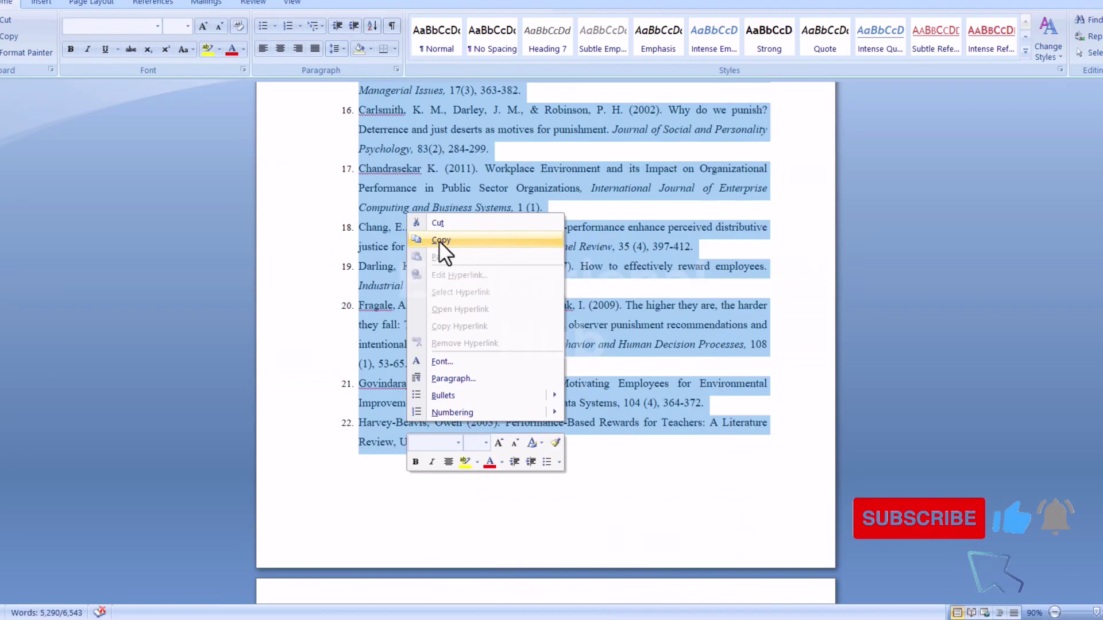
pyautogui.click(439, 240)
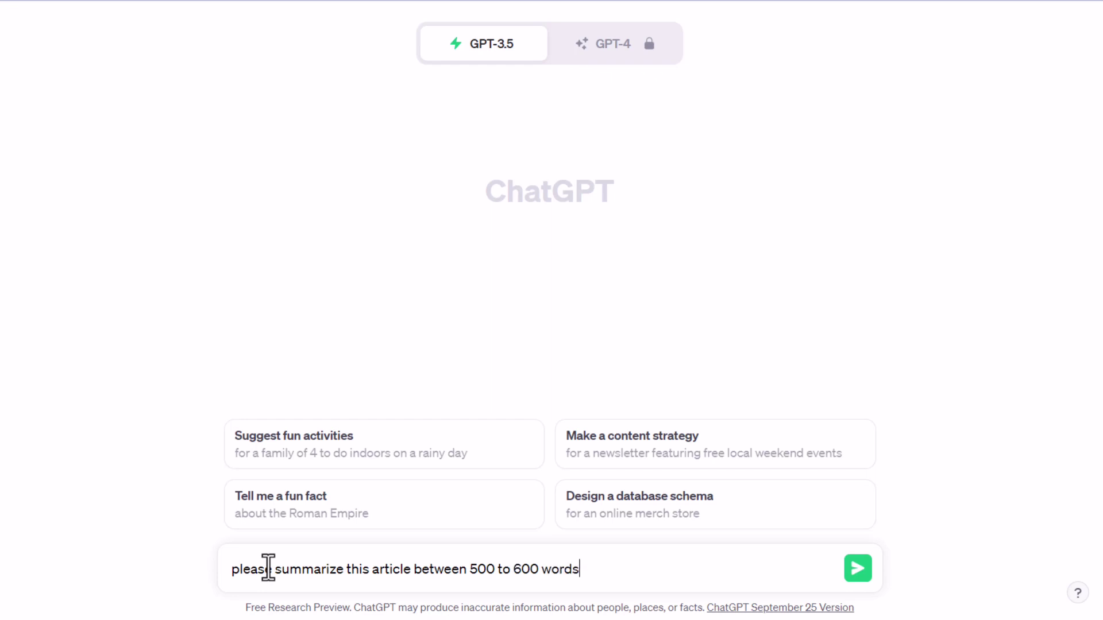
# Step: Paste the thesis after the 500-600 word summarize prompt and send it to ChatGPT
pyautogui.hotkey('ctrl', 'v')
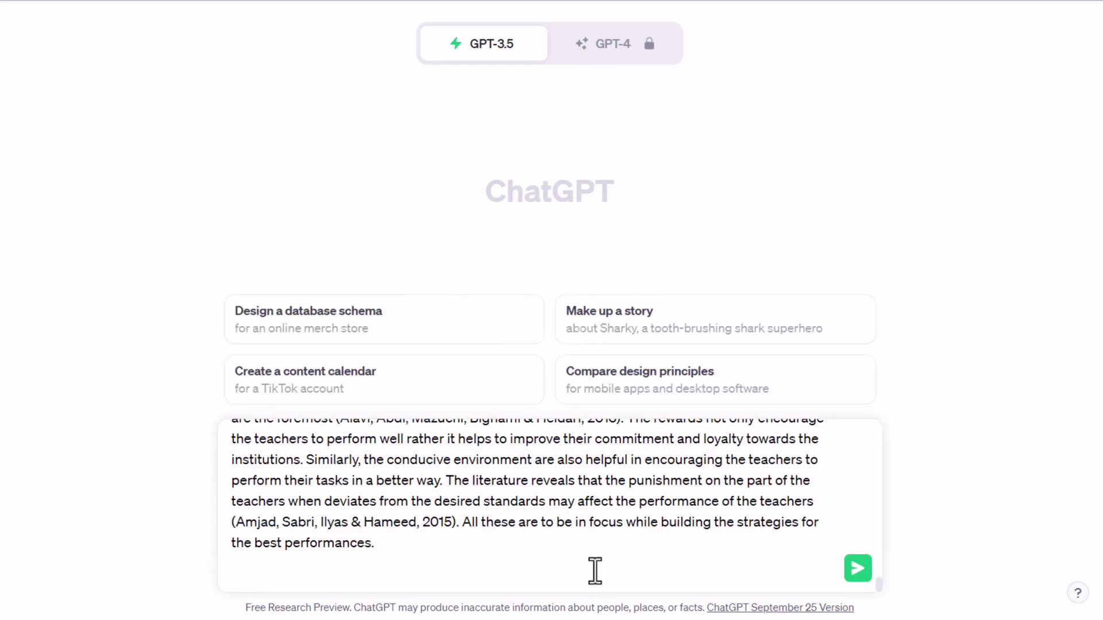
pyautogui.click(857, 570)
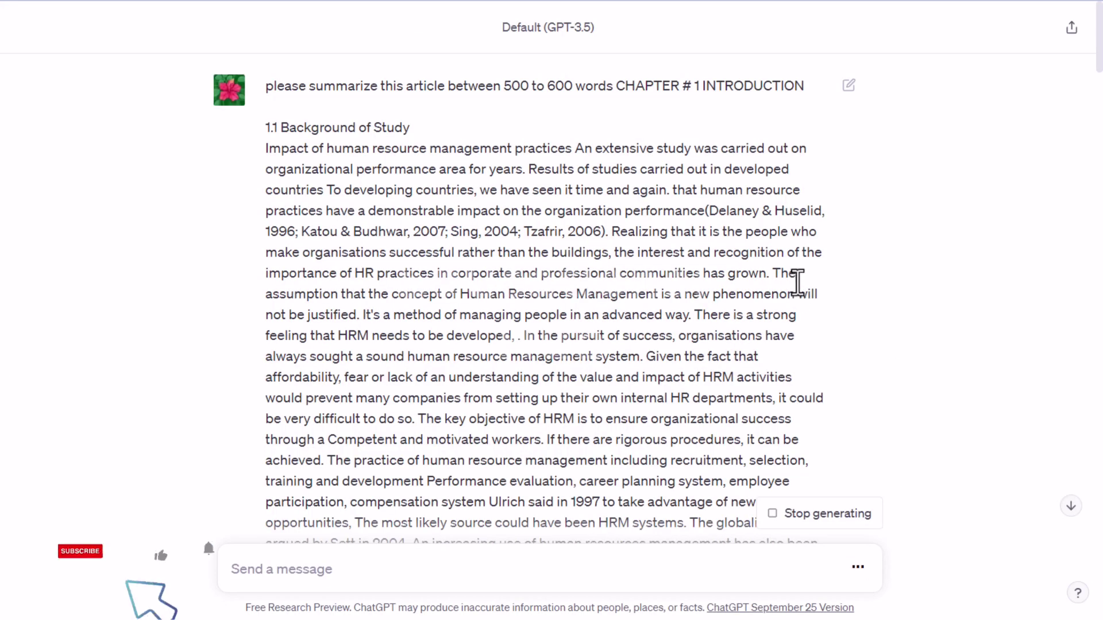
pyautogui.scroll(-4, 797, 283)
pyautogui.scroll(-3, 798, 283)
pyautogui.scroll(-3, 797, 283)
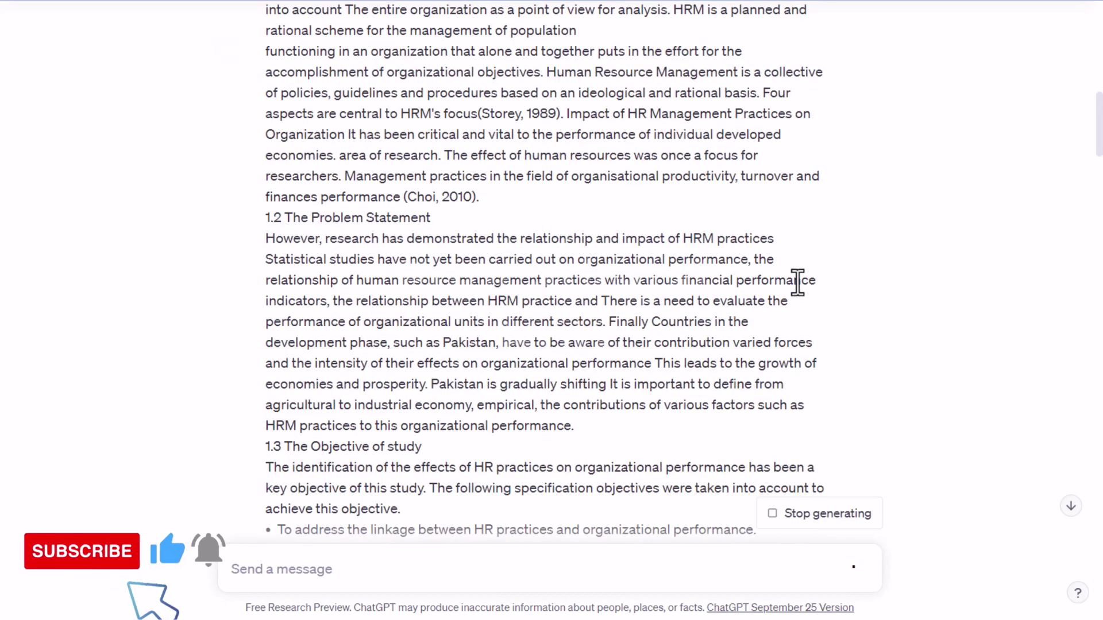
pyautogui.scroll(-2, 797, 283)
pyautogui.scroll(-2, 797, 283)
pyautogui.scroll(-2, 798, 283)
pyautogui.scroll(-1, 795, 282)
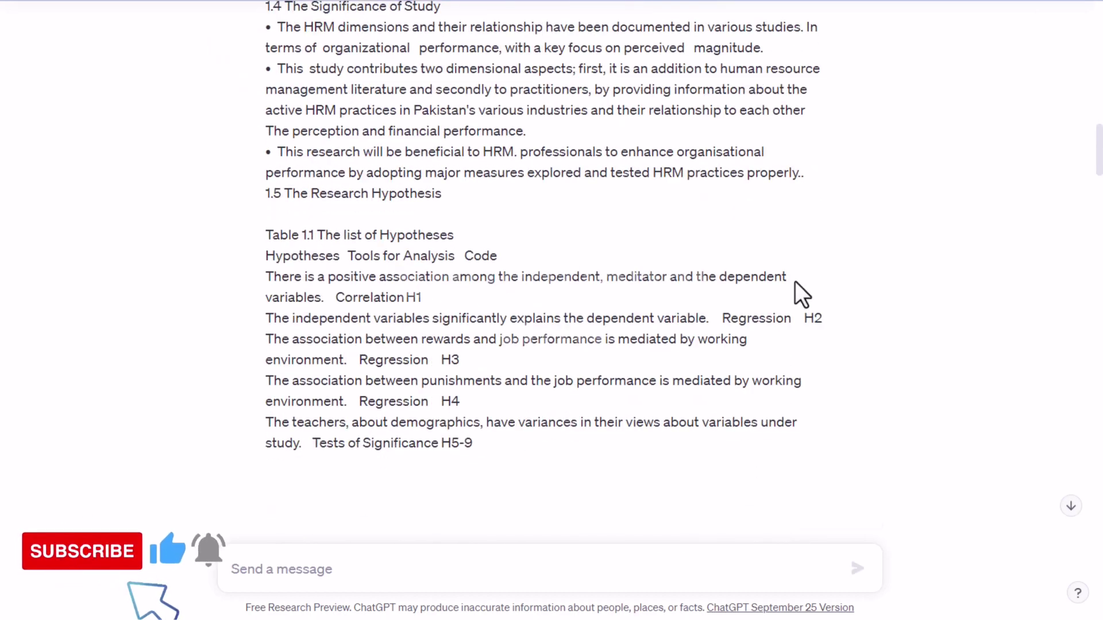
pyautogui.scroll(-2, 795, 282)
pyautogui.scroll(-4, 796, 281)
pyautogui.scroll(-3, 796, 281)
pyautogui.scroll(-4, 796, 282)
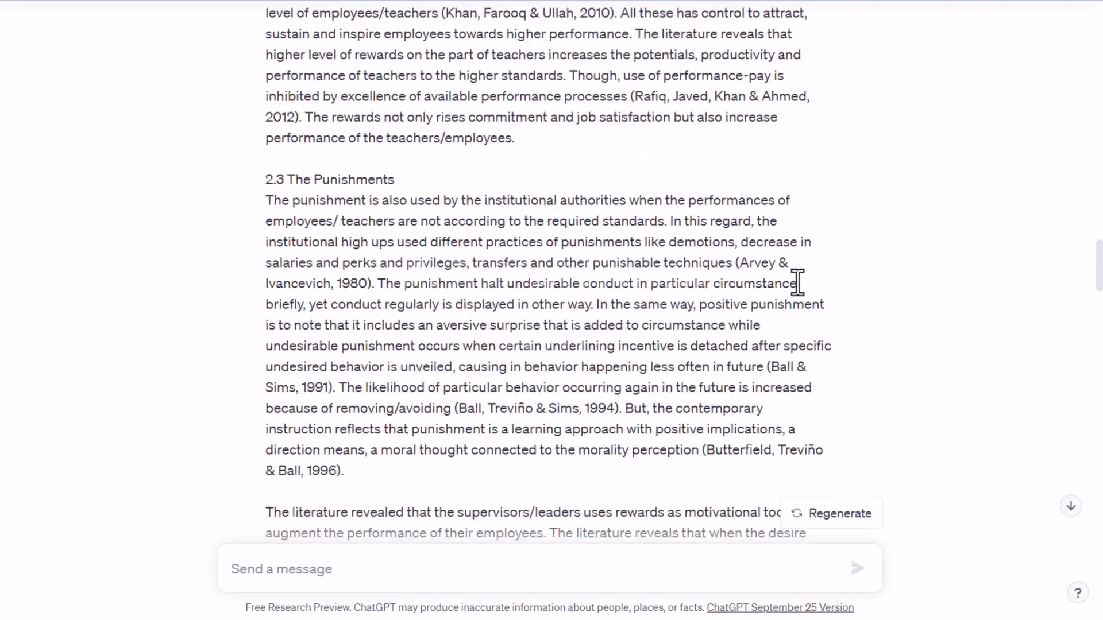
pyautogui.scroll(-4, 798, 283)
pyautogui.scroll(-3, 797, 284)
pyautogui.scroll(-5, 797, 282)
pyautogui.scroll(-3, 795, 282)
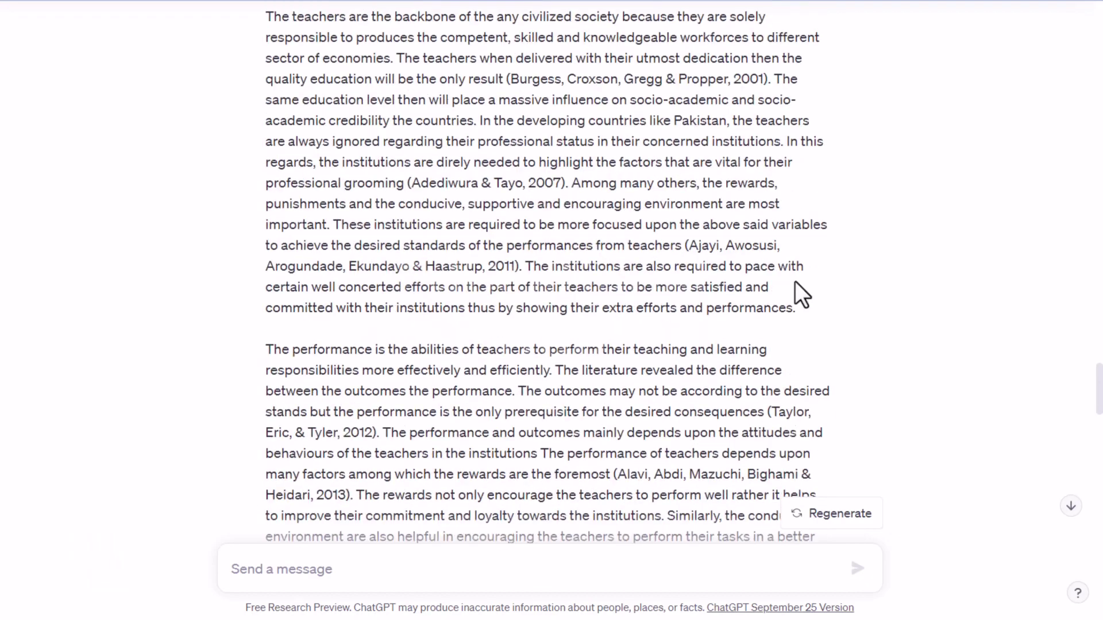
pyautogui.scroll(-5, 795, 281)
pyautogui.scroll(-2, 795, 282)
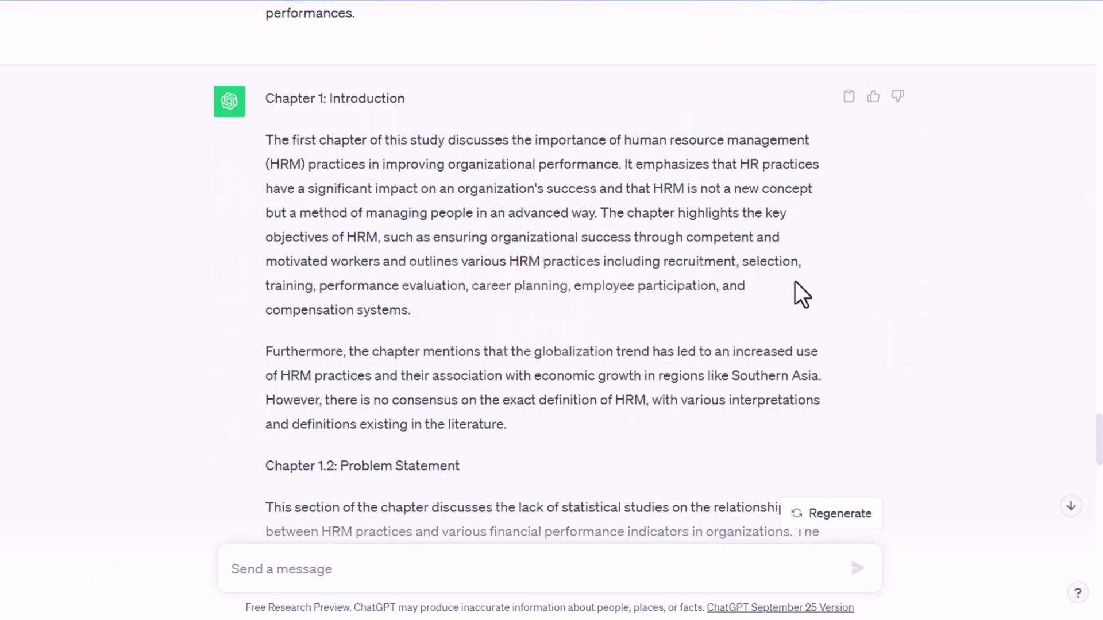
pyautogui.scroll(-2, 795, 281)
pyautogui.scroll(-3, 796, 282)
pyautogui.scroll(-2, 796, 281)
pyautogui.scroll(-2, 796, 281)
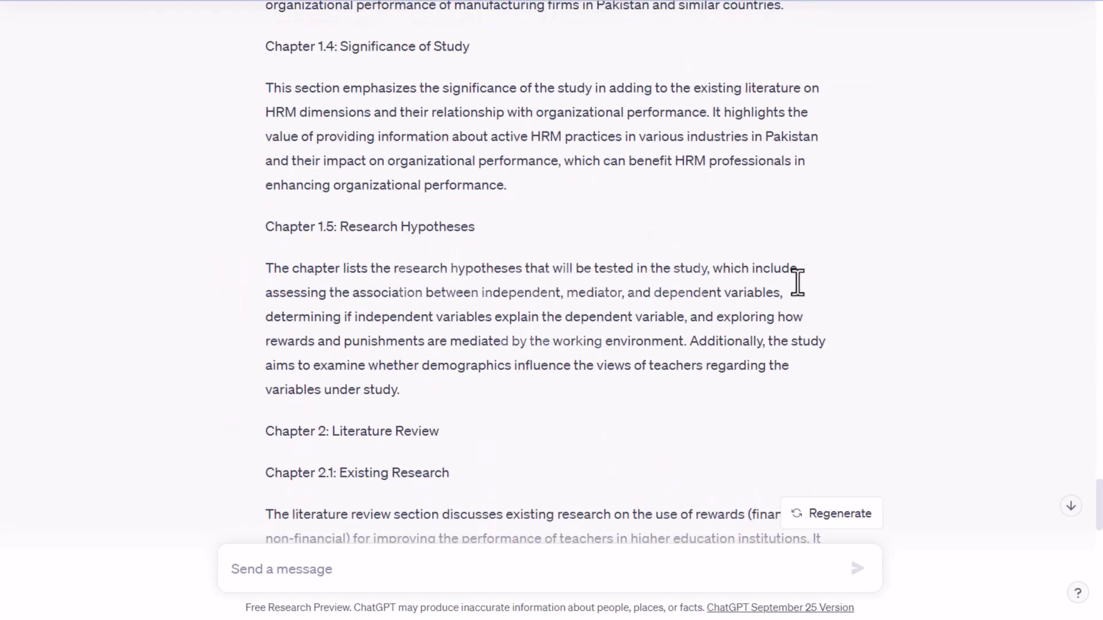
pyautogui.scroll(-3, 797, 280)
pyautogui.scroll(-3, 796, 282)
pyautogui.scroll(-2, 795, 281)
pyautogui.scroll(-4, 795, 279)
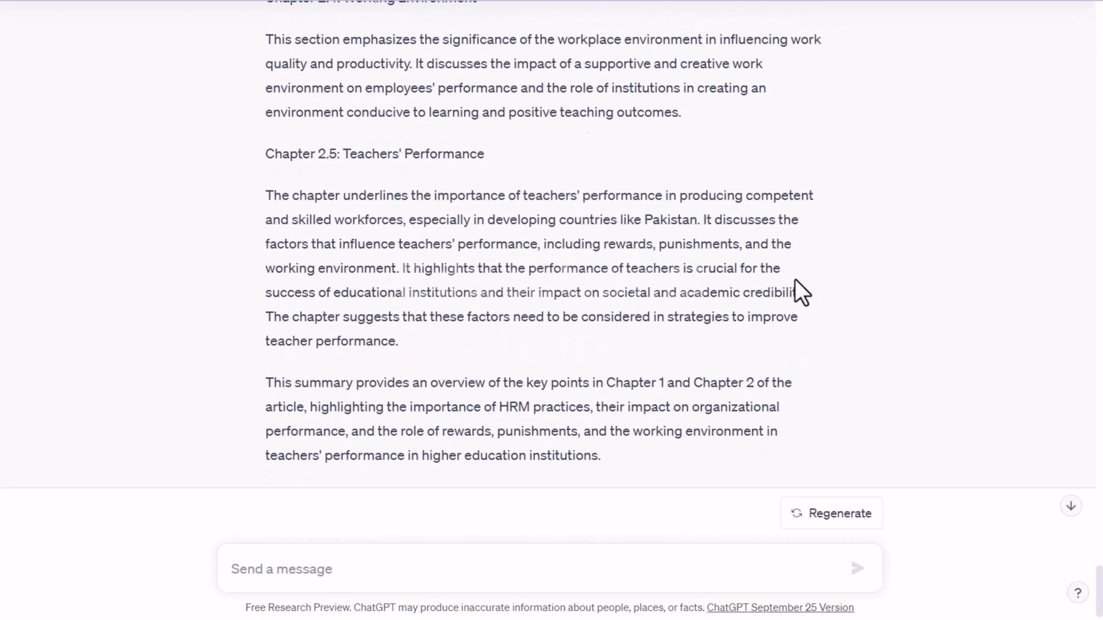